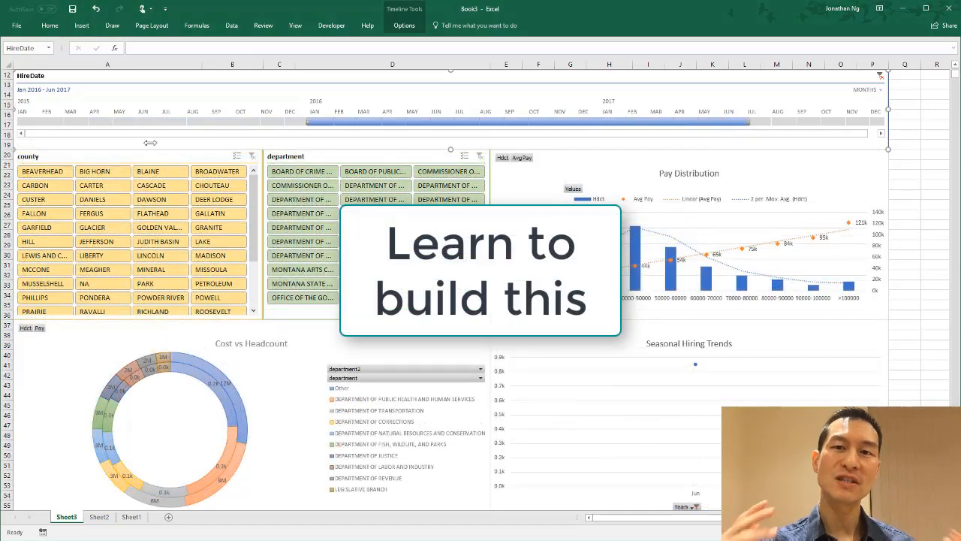
pyautogui.moveTo(150, 142); pyautogui.dragTo(6, 122)
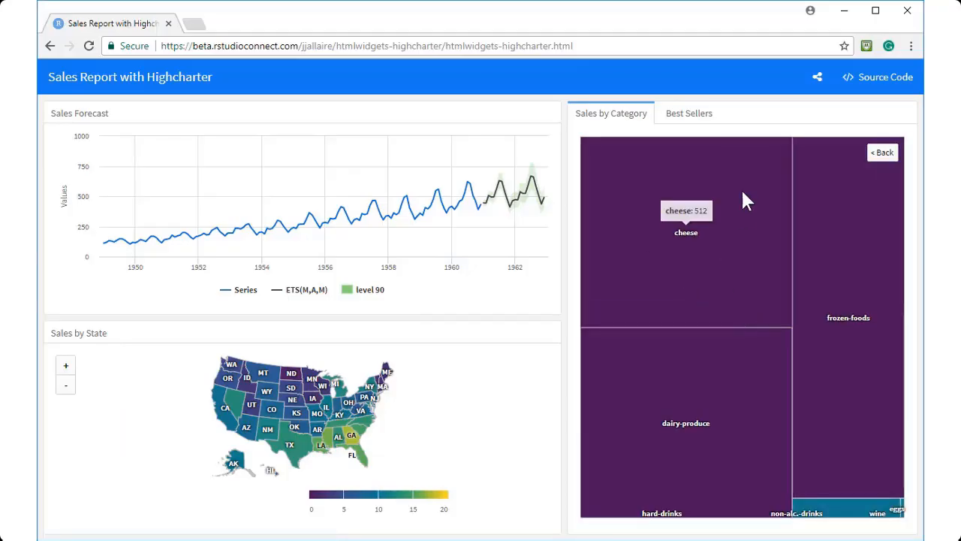
pyautogui.click(689, 114)
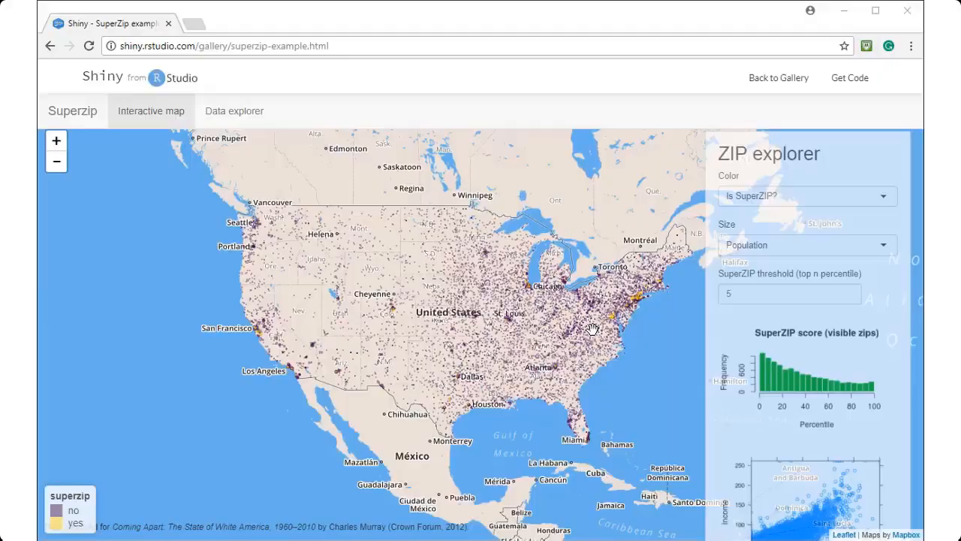
pyautogui.scroll(3, 592, 329)
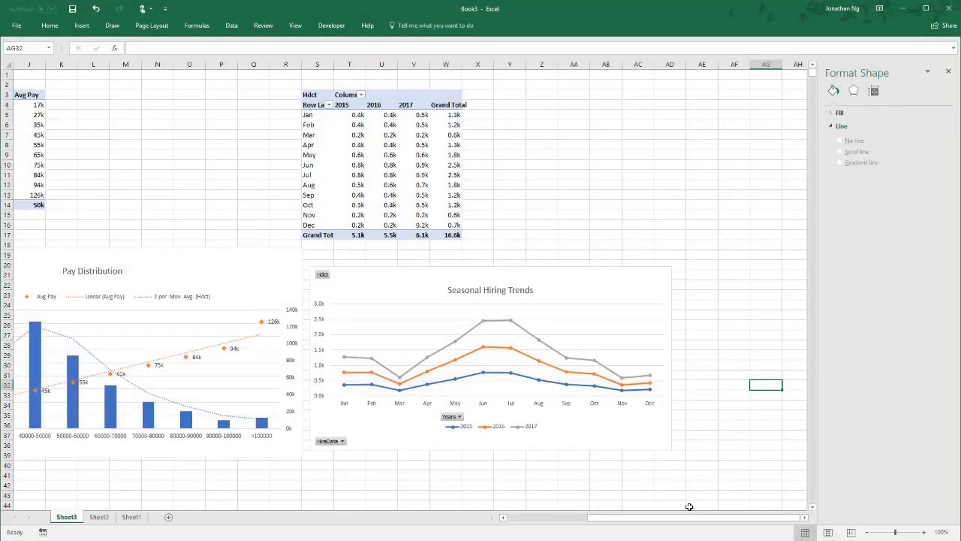
# Step: Move the Cost vs Headcount chart below the pivot tables and resize it to span columns A to D, snapped to the cell grid
pyautogui.moveTo(687, 517); pyautogui.dragTo(672, 530)
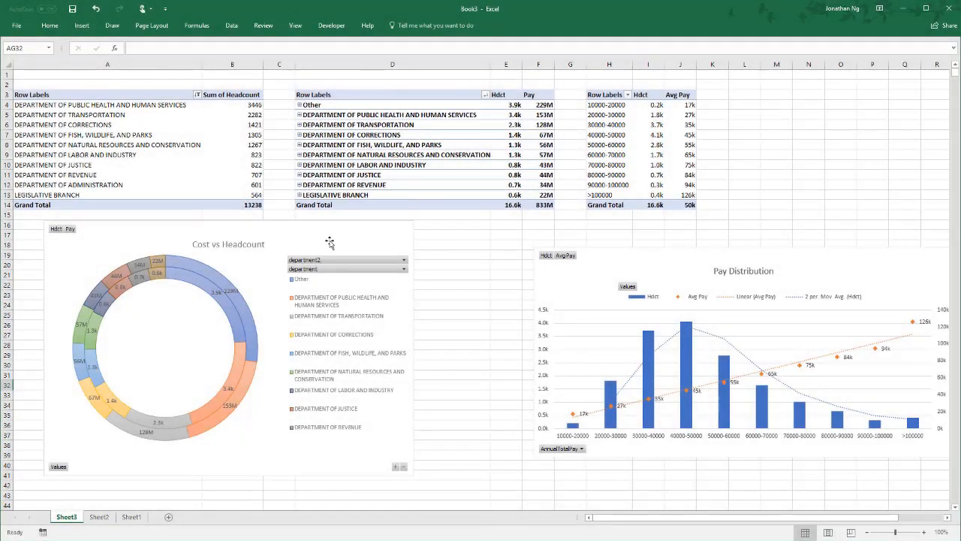
pyautogui.moveTo(330, 242); pyautogui.dragTo(326, 349)
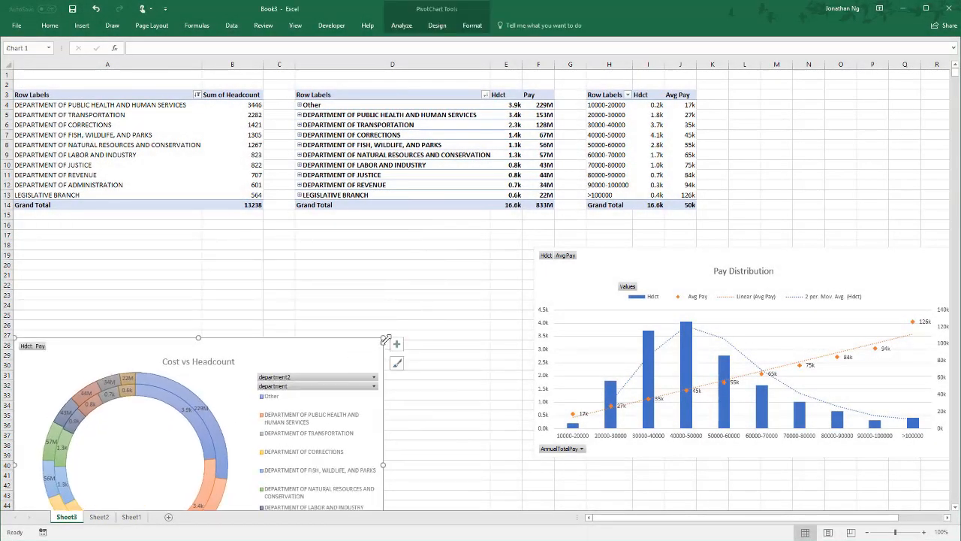
pyautogui.moveTo(384, 339); pyautogui.dragTo(412, 368)
pyautogui.press('alt')
pyautogui.scroll(-3, 379, 336)
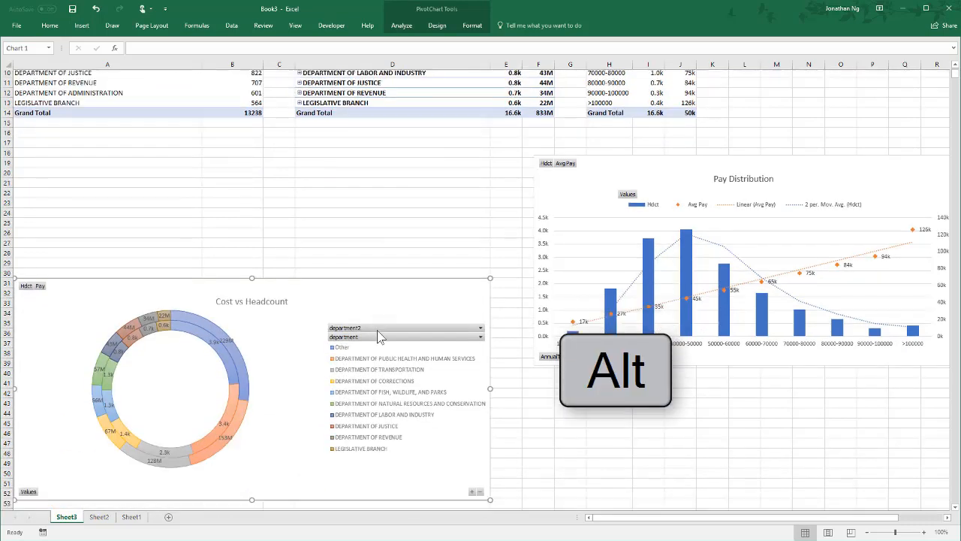
pyautogui.scroll(-7, 379, 335)
pyautogui.scroll(3, 72, 233)
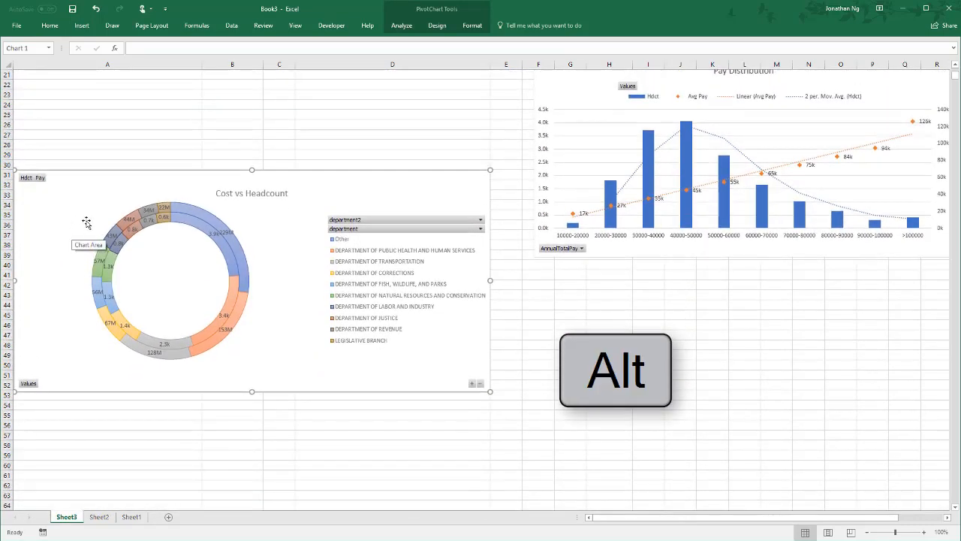
# Step: Reposition the Cost vs Headcount chart to rows 37 to 58 and snap its lower edge to the grid
pyautogui.moveTo(251, 238); pyautogui.dragTo(232, 303)
pyautogui.moveTo(489, 450); pyautogui.dragTo(490, 450)
pyautogui.click(526, 444)
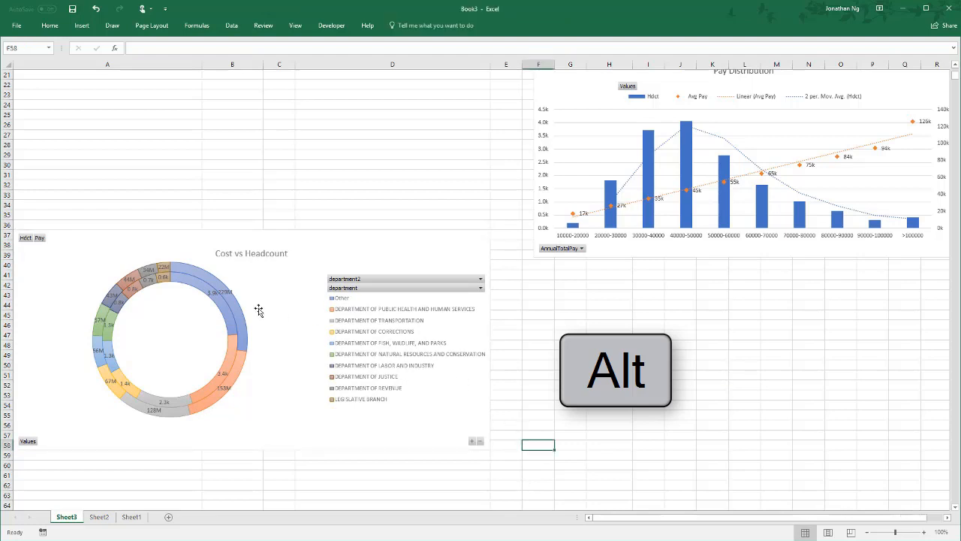
pyautogui.moveTo(63, 223); pyautogui.dragTo(487, 446)
pyautogui.click(505, 462)
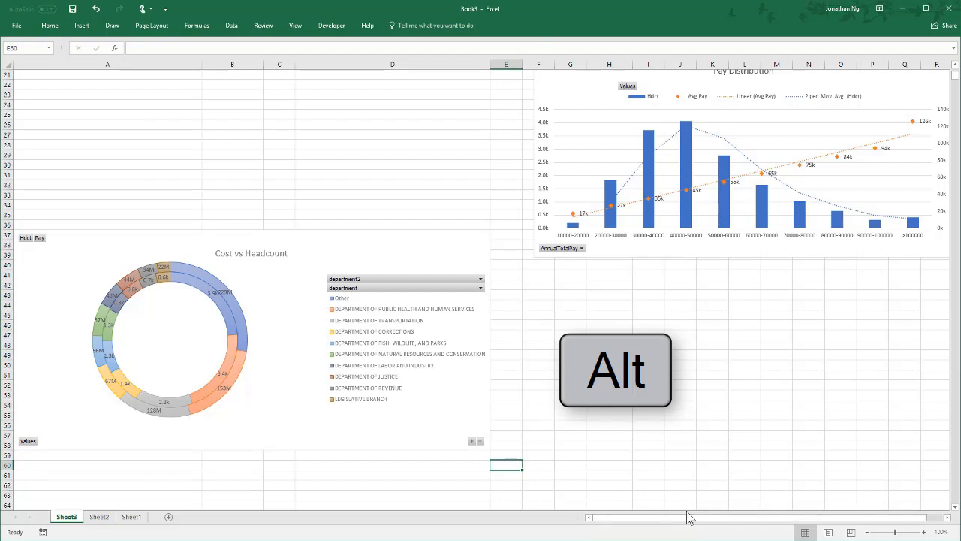
# Step: Move the Pay Distribution chart to start at column E and resize it to fill columns E to O, rows 20 to 36
pyautogui.moveTo(575, 82); pyautogui.dragTo(531, 104)
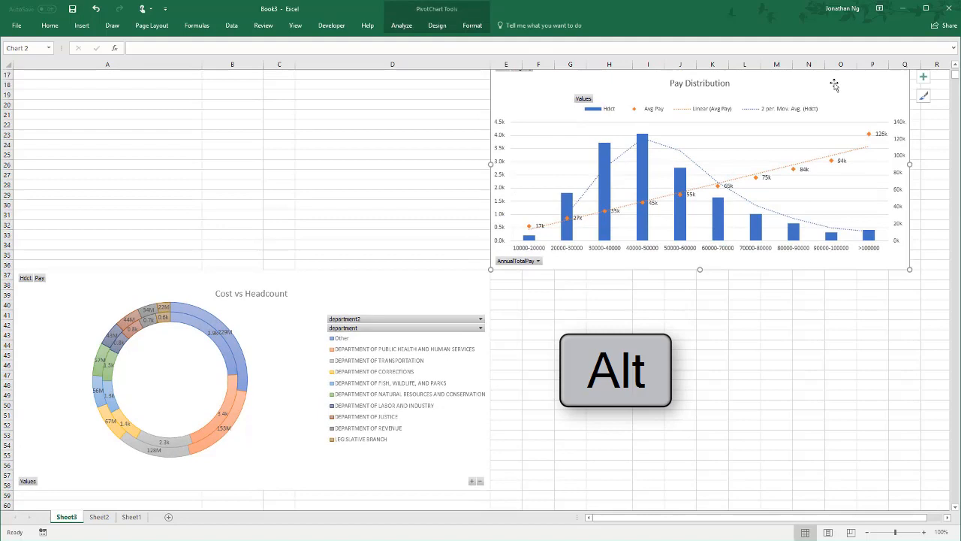
pyautogui.click(955, 64)
pyautogui.moveTo(908, 72); pyautogui.dragTo(871, 122)
pyautogui.click(612, 366)
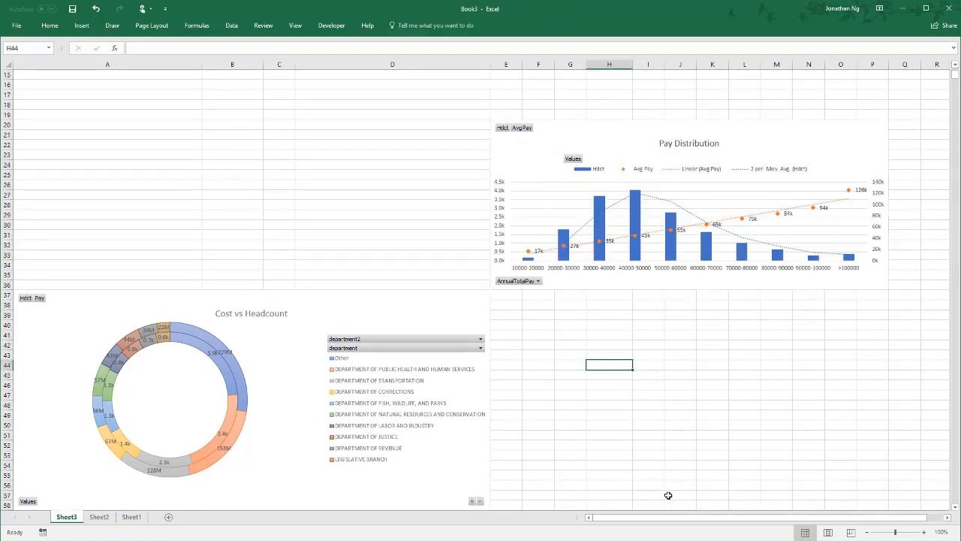
# Step: Place the Seasonal Hiring Trends chart directly under the Pay Distribution chart and resize it to fill columns E to O, rows 37 to 58
pyautogui.hscroll(1, 665, 518)
pyautogui.moveTo(828, 152); pyautogui.dragTo(369, 303)
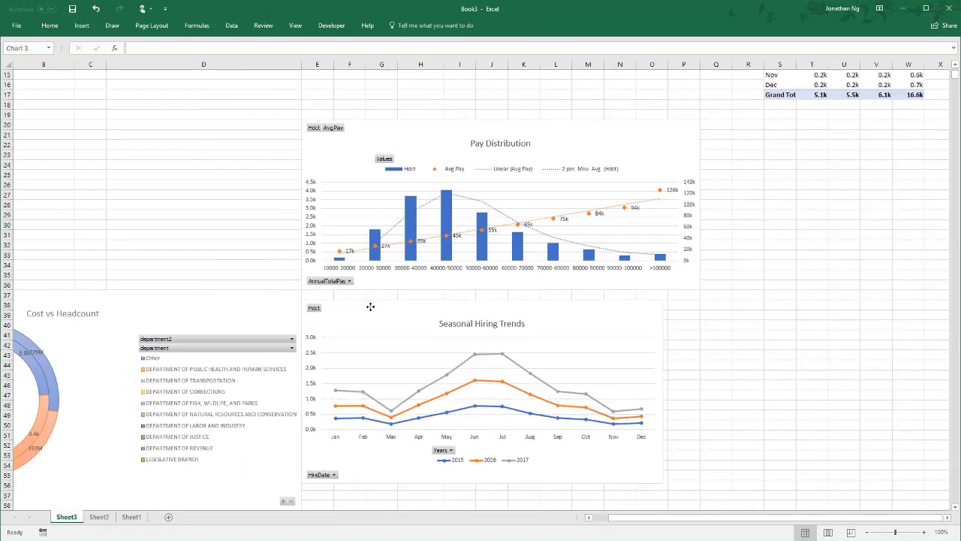
pyautogui.scroll(-7, 649, 311)
pyautogui.moveTo(660, 271); pyautogui.dragTo(698, 308)
pyautogui.scroll(7, 762, 365)
pyautogui.moveTo(613, 518); pyautogui.dragTo(592, 518)
pyautogui.click(249, 176)
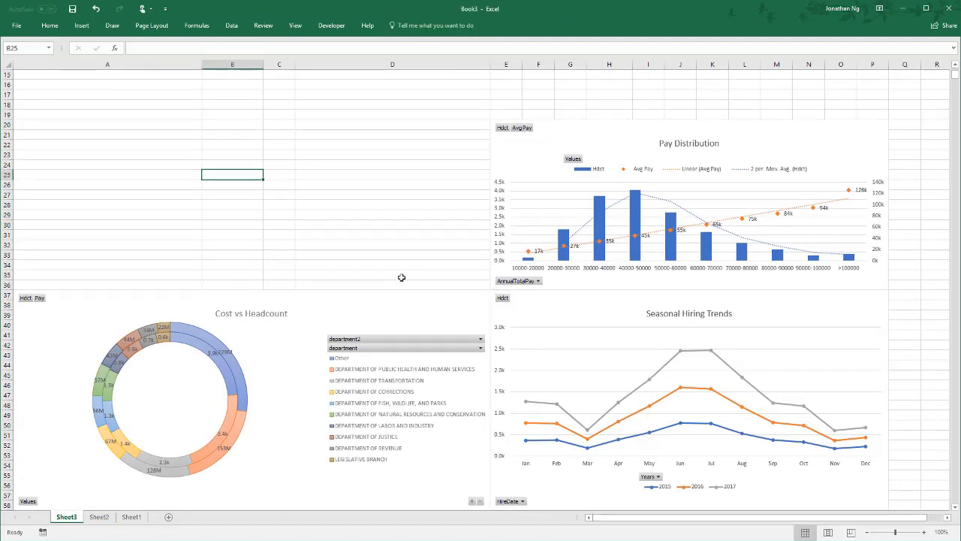
# Step: Insert slicers for county and department from the Cost vs Headcount chart
pyautogui.click(400, 296)
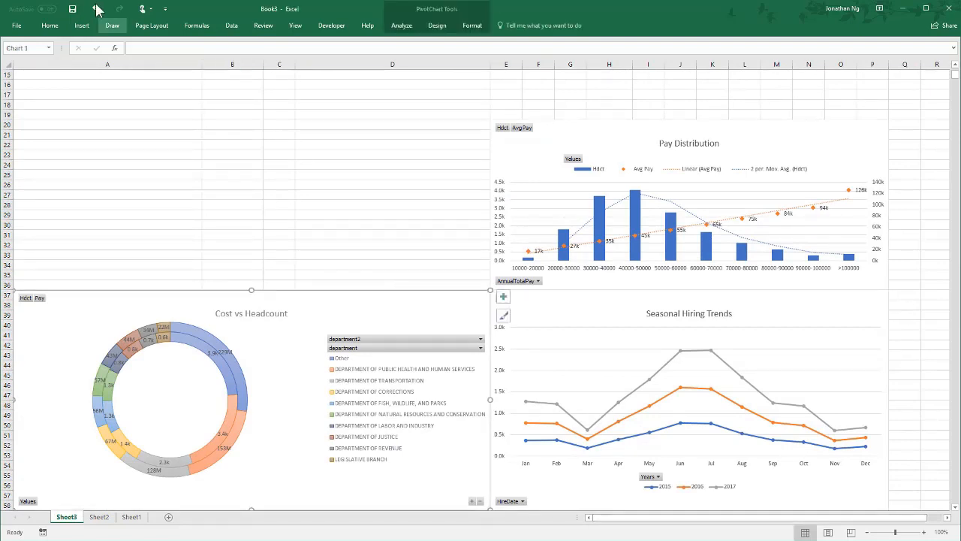
pyautogui.click(402, 26)
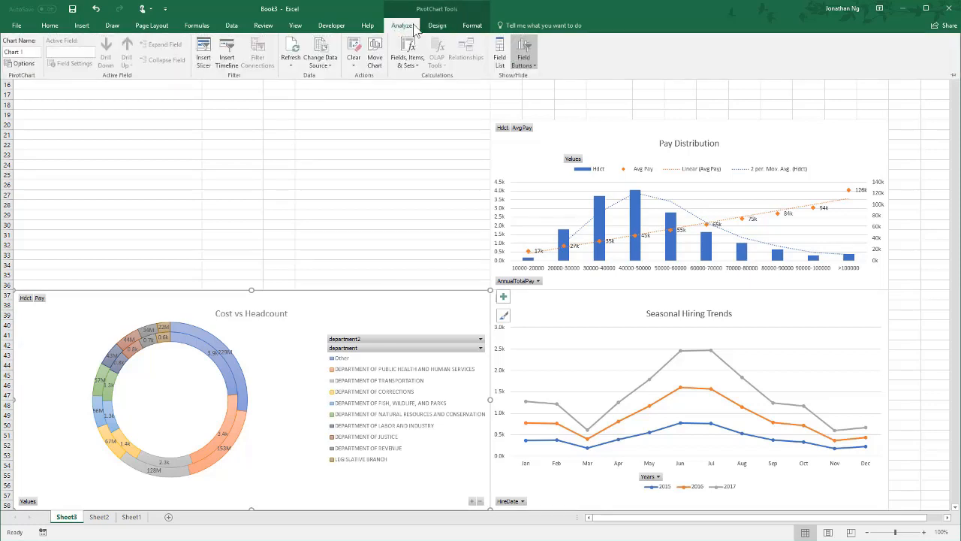
pyautogui.click(203, 63)
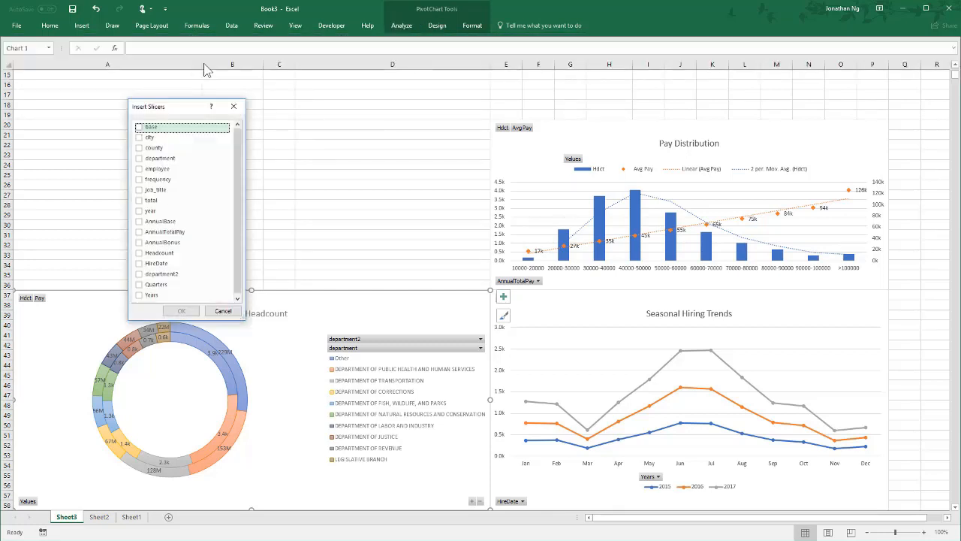
pyautogui.moveTo(214, 103); pyautogui.dragTo(304, 86)
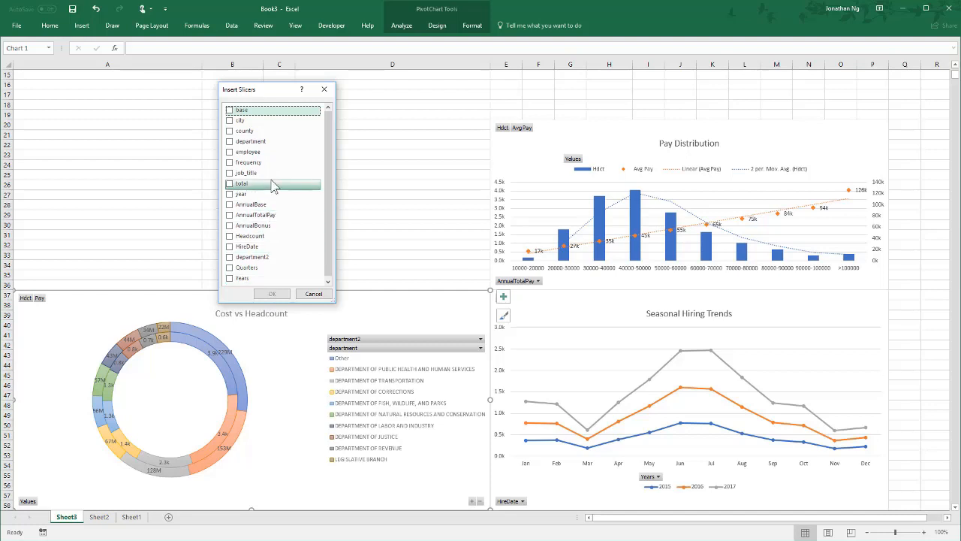
pyautogui.click(230, 131)
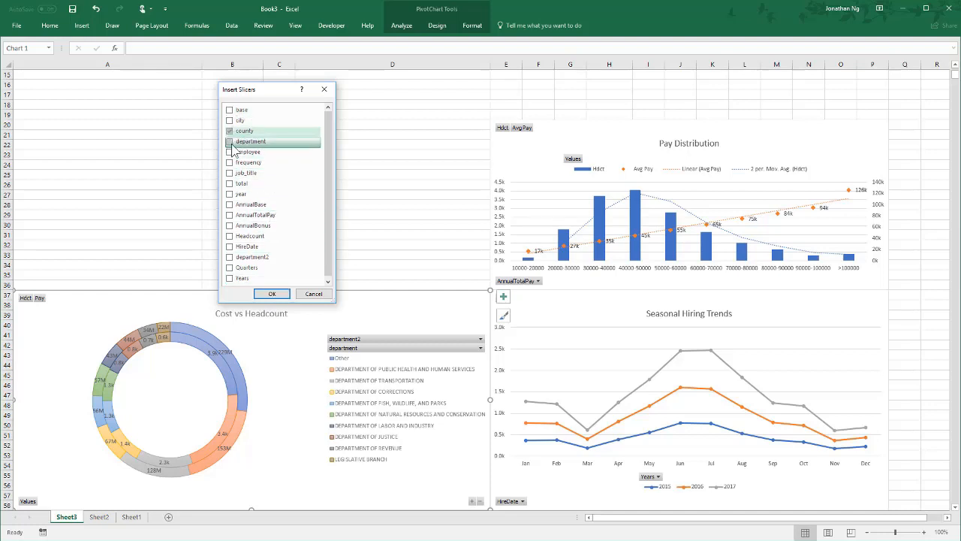
pyautogui.click(230, 141)
pyautogui.click(279, 295)
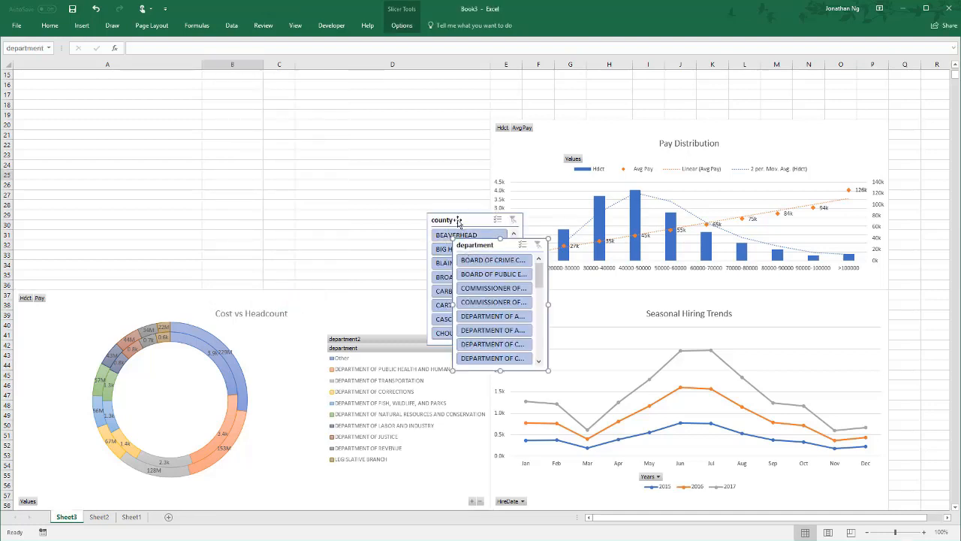
# Step: Fit the county slicer over columns A to B and the department slicer over columns C to D, both spanning rows 20 to 36
pyautogui.moveTo(457, 220); pyautogui.dragTo(62, 125)
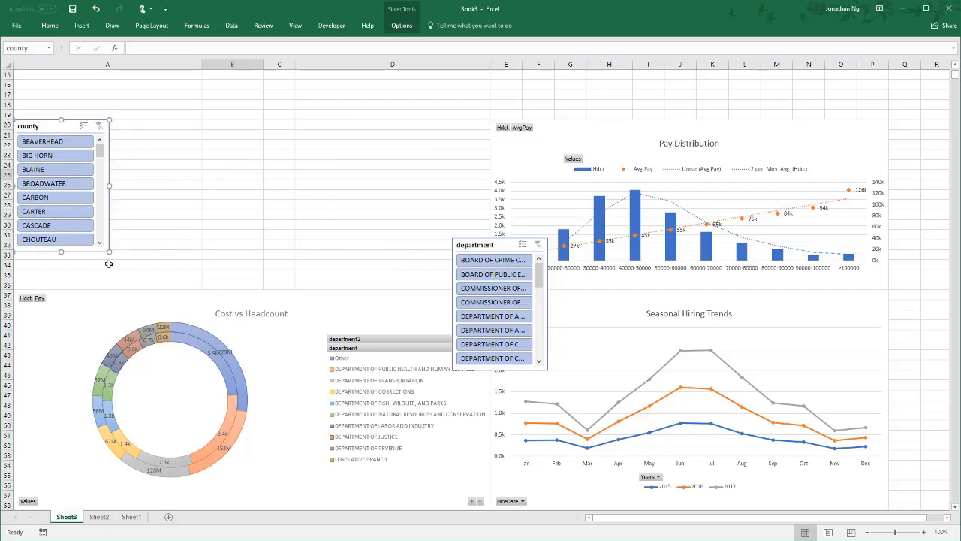
pyautogui.moveTo(110, 255); pyautogui.dragTo(262, 288)
pyautogui.moveTo(499, 243); pyautogui.dragTo(313, 122)
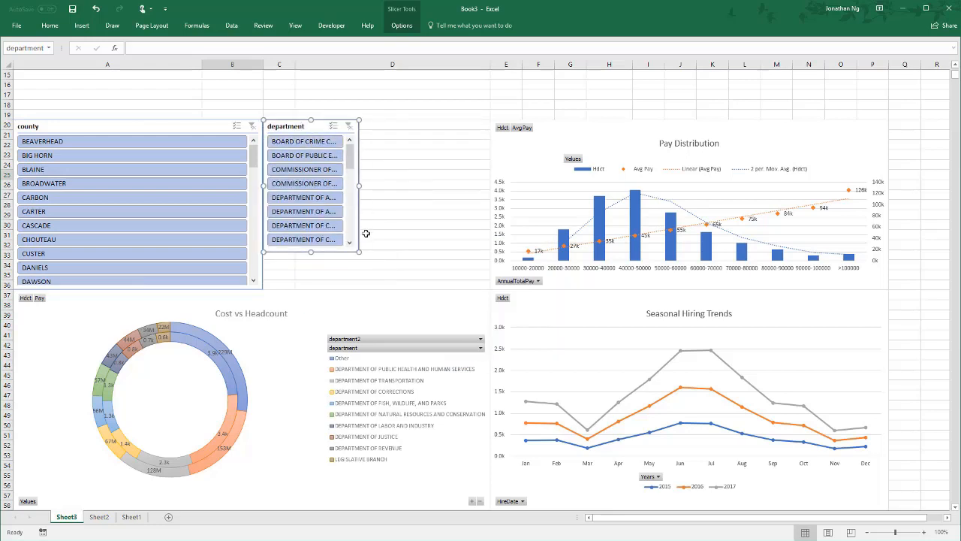
pyautogui.moveTo(357, 251); pyautogui.dragTo(490, 291)
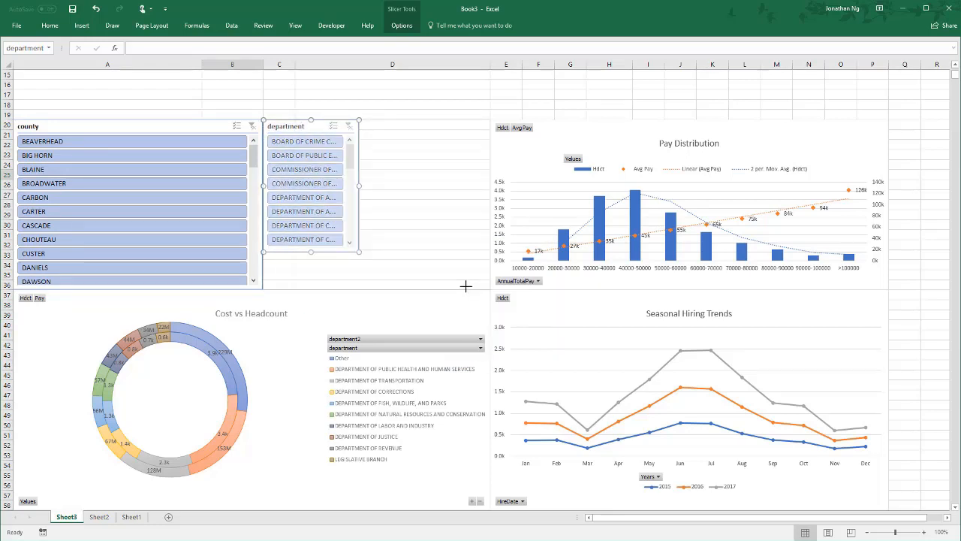
# Step: Give the county slicer the light gold style and lay out its buttons in 4 columns
pyautogui.click(192, 122)
pyautogui.click(398, 26)
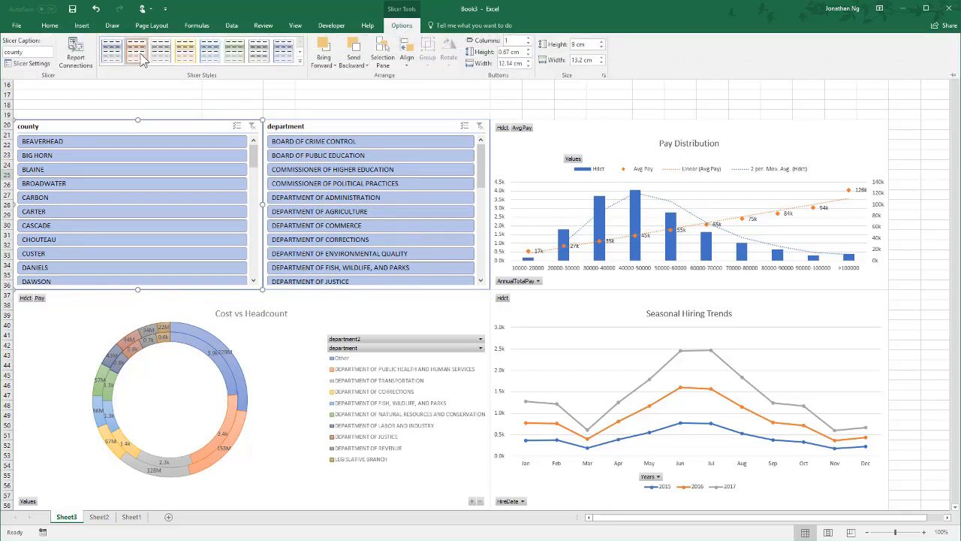
pyautogui.click(185, 50)
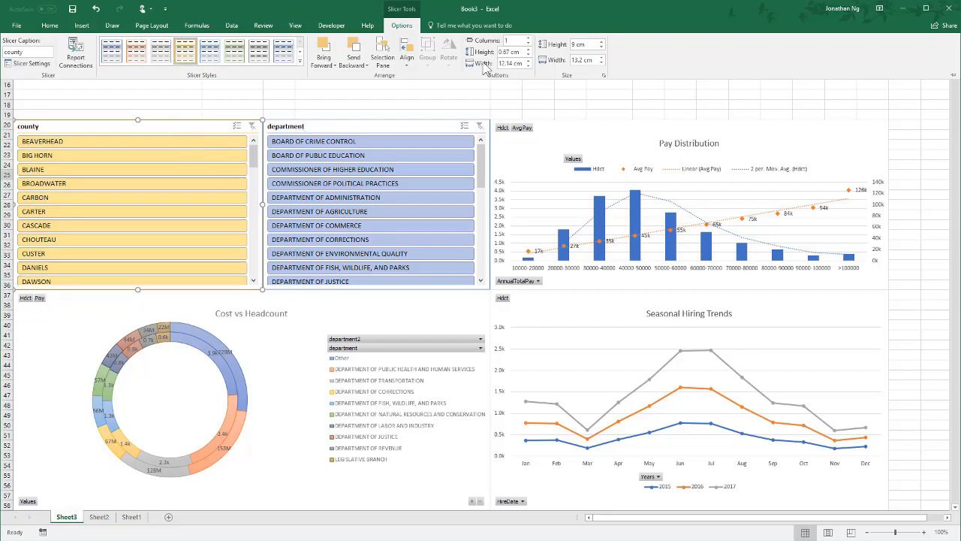
pyautogui.click(528, 41)
pyautogui.click(528, 40)
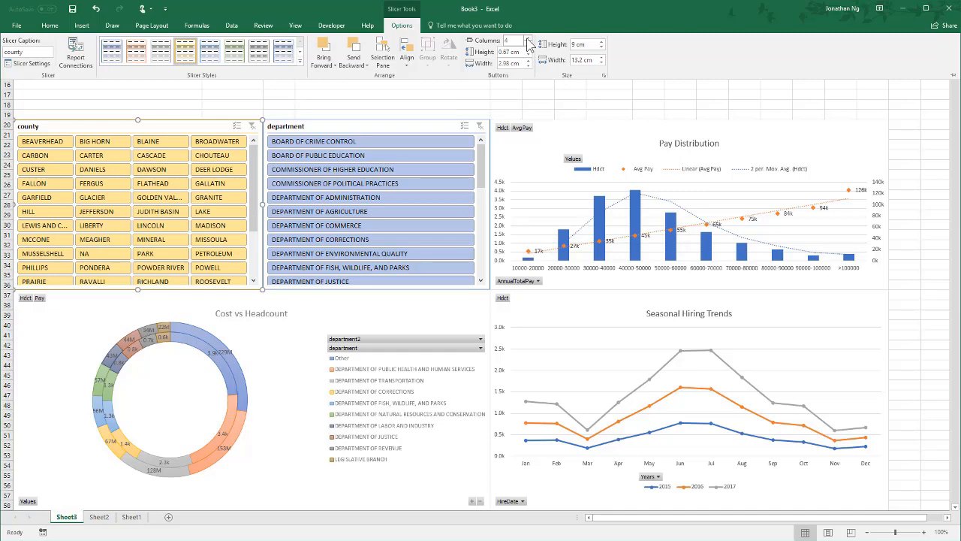
# Step: Give the department slicer the light green style and lay out its buttons in 3 columns
pyautogui.click(356, 128)
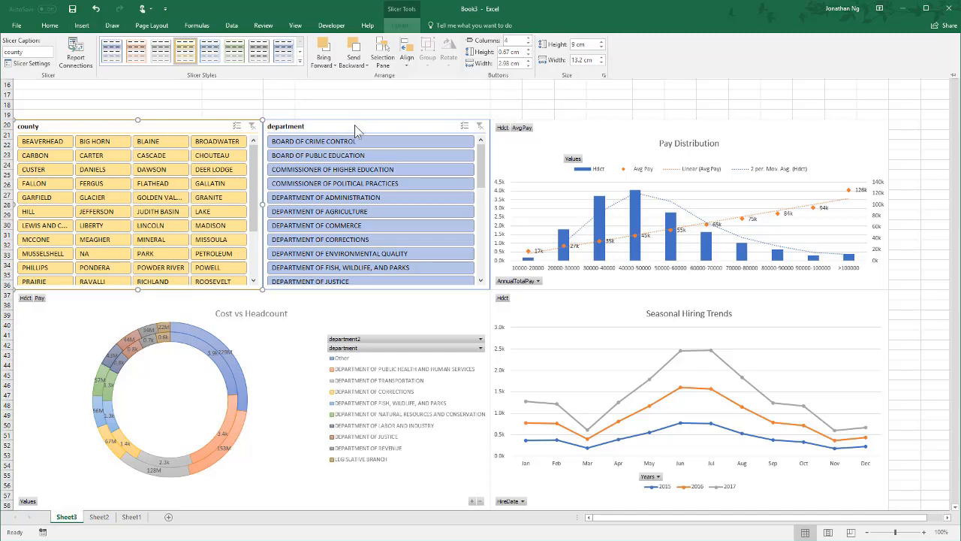
pyautogui.click(350, 122)
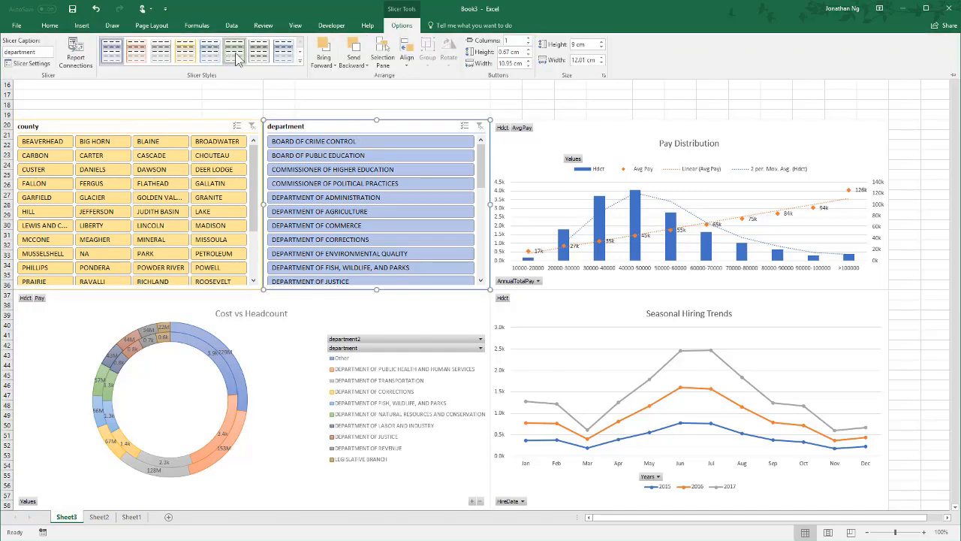
pyautogui.click(235, 51)
pyautogui.click(528, 38)
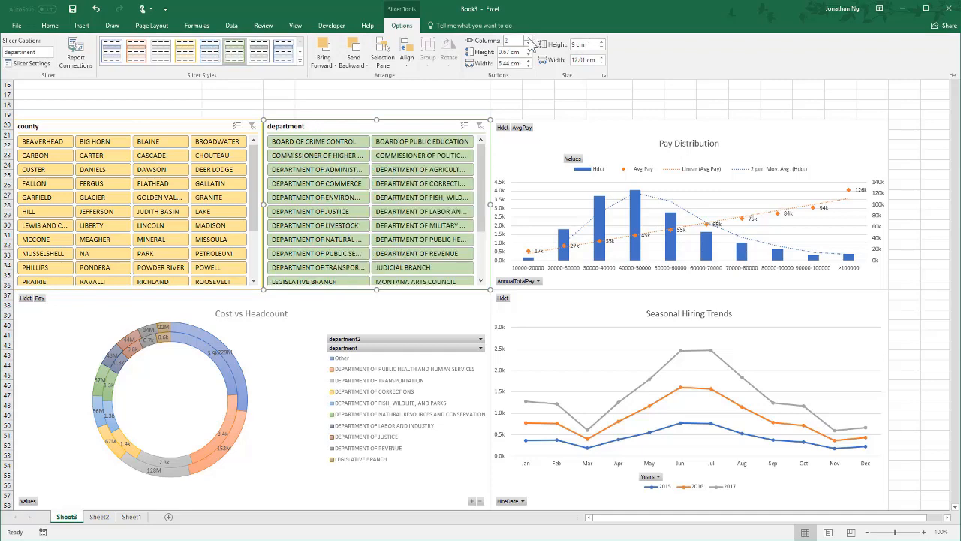
pyautogui.click(528, 37)
# Step: Connect the department slicer to PivotTable5, PivotTable6, PivotTable7 and PivotTable8
pyautogui.click(296, 123)
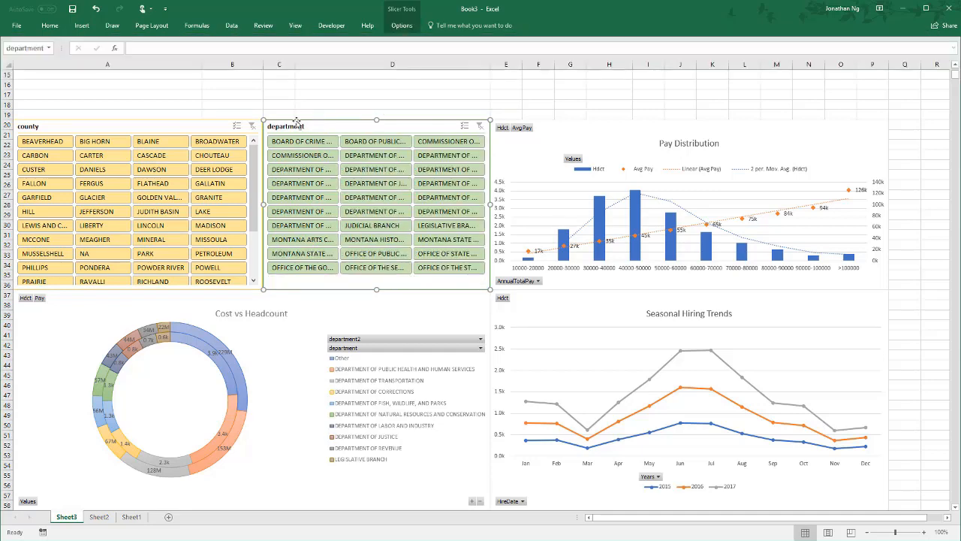
pyautogui.click(400, 25)
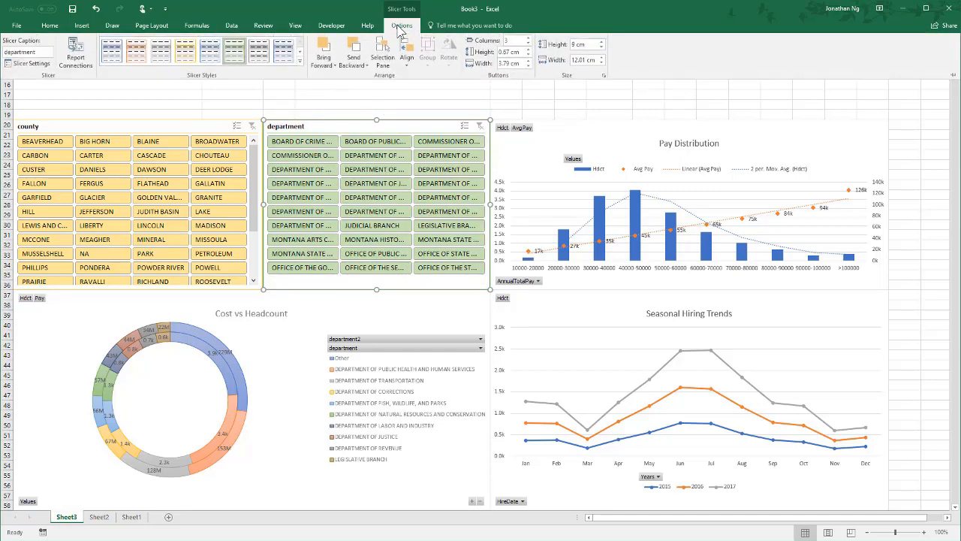
pyautogui.click(73, 61)
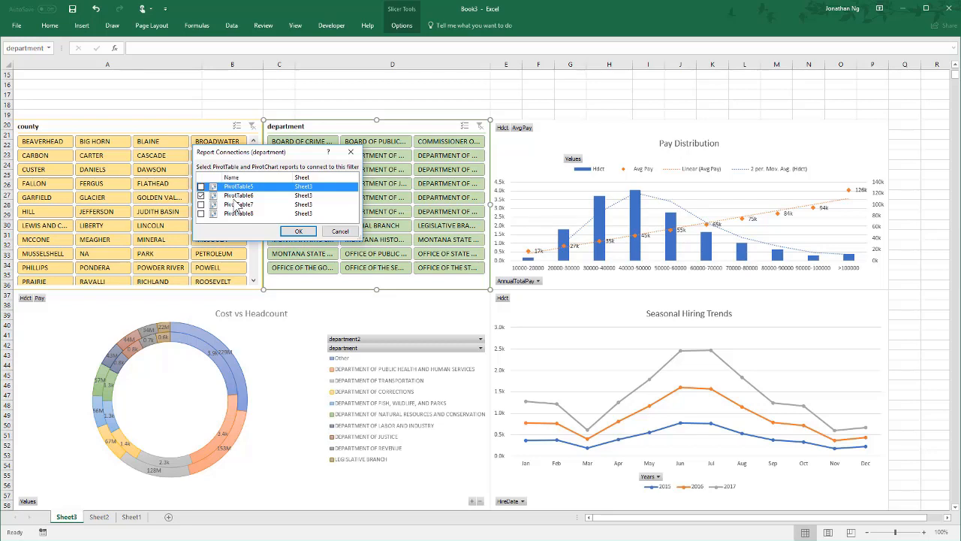
pyautogui.click(201, 195)
pyautogui.click(201, 205)
pyautogui.click(201, 214)
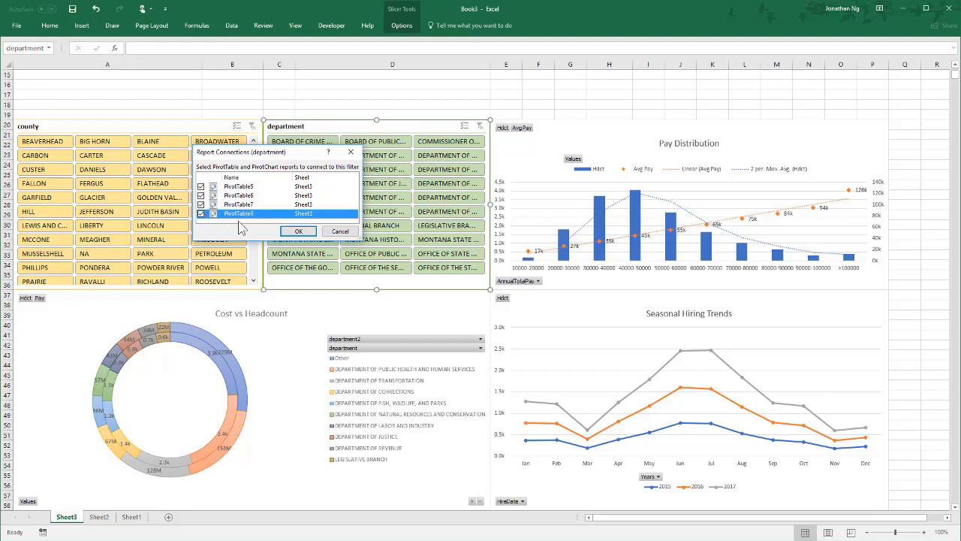
pyautogui.click(298, 231)
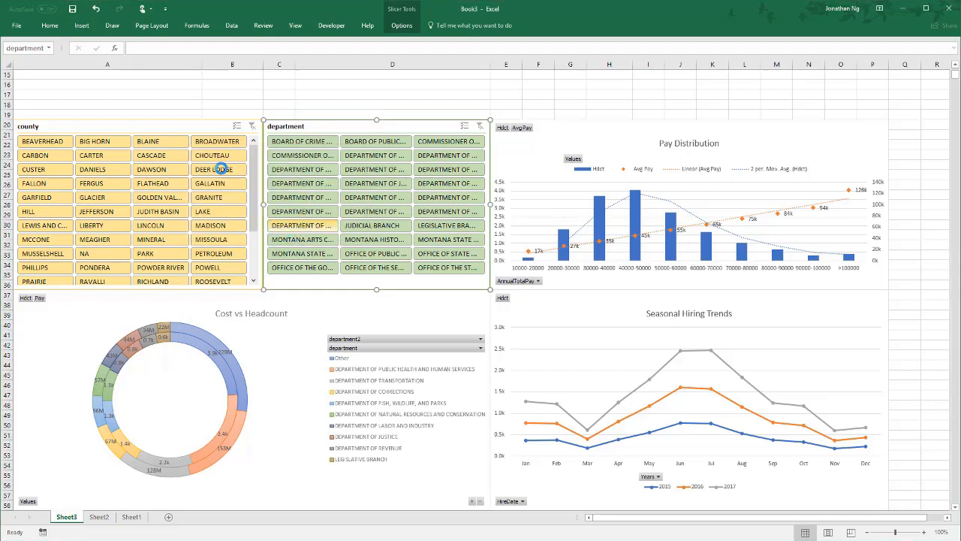
# Step: Connect the county slicer to PivotTable5, PivotTable7 and PivotTable8 in addition to PivotTable6
pyautogui.click(179, 132)
pyautogui.click(409, 27)
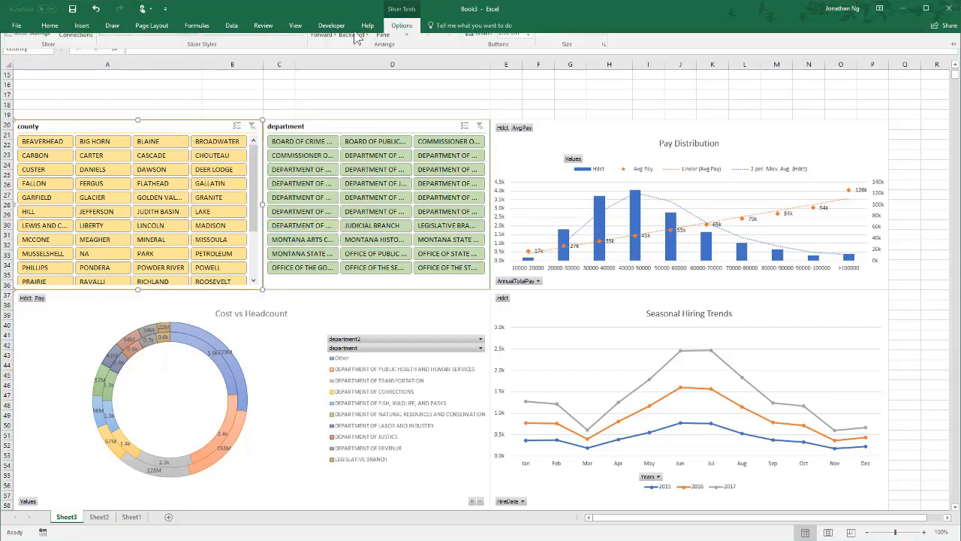
pyautogui.click(80, 58)
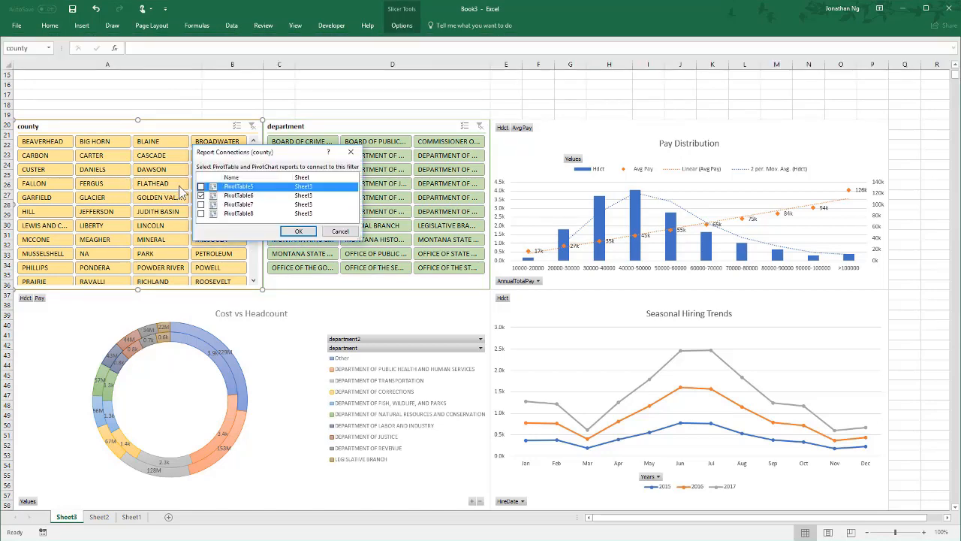
pyautogui.click(201, 187)
pyautogui.click(201, 204)
pyautogui.click(201, 213)
pyautogui.click(298, 231)
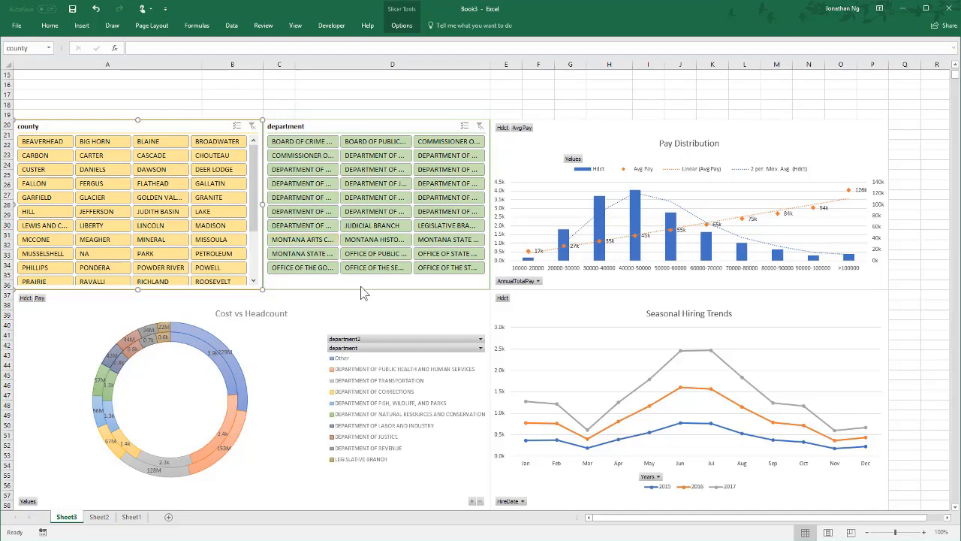
# Step: Test the county slicer by filtering the dashboard to BEAVERHEAD, and switch the filter to BIG HORN
pyautogui.click(49, 145)
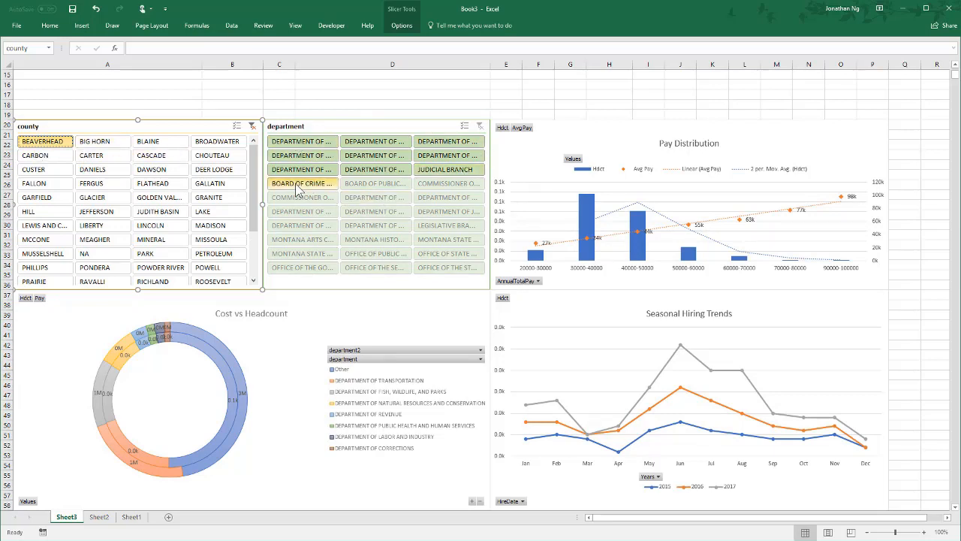
pyautogui.click(96, 144)
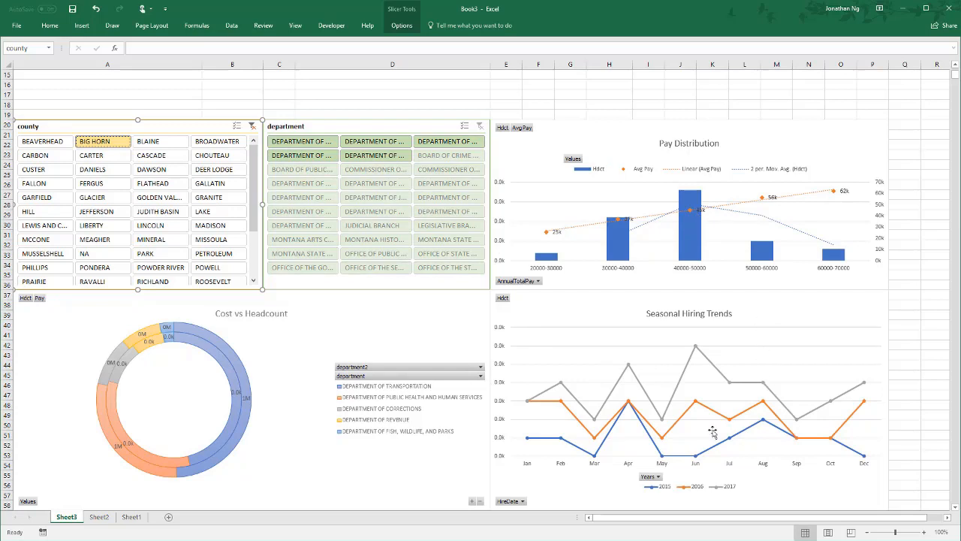
# Step: Insert a HireDate timeline from the Cost vs Headcount pivot chart
pyautogui.click(186, 422)
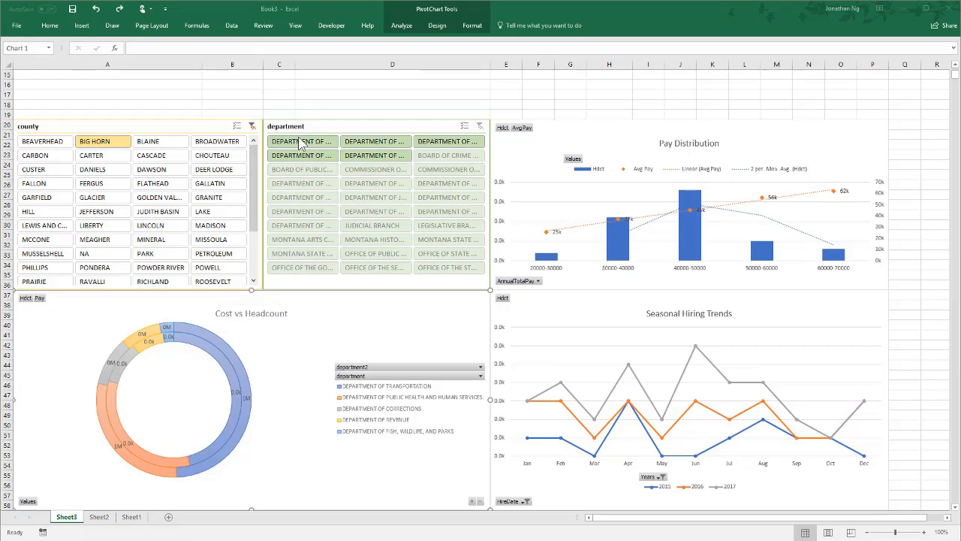
pyautogui.click(313, 322)
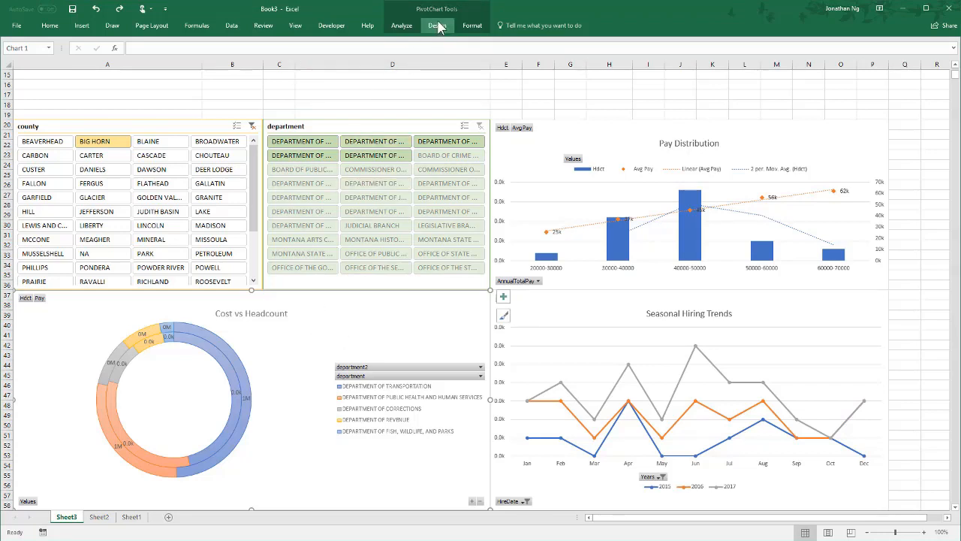
pyautogui.click(400, 26)
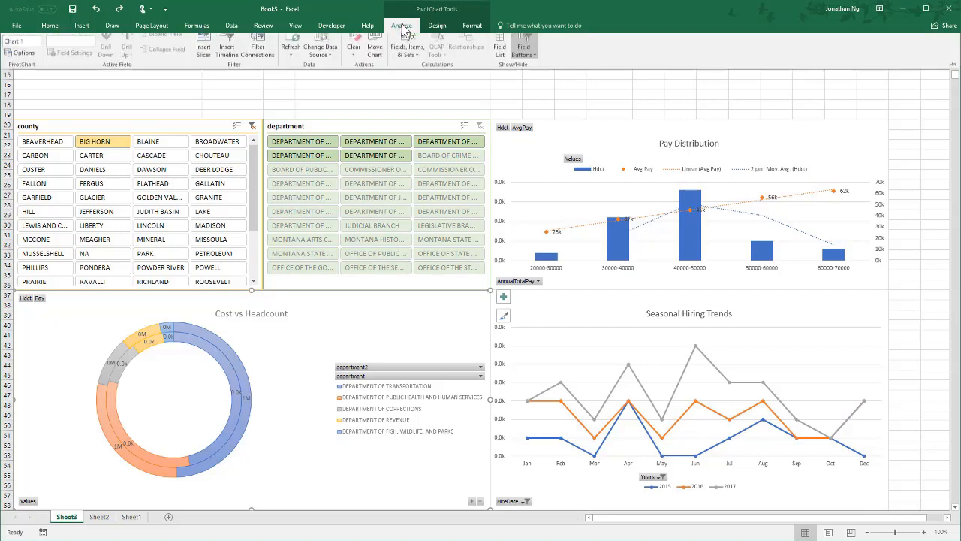
pyautogui.click(232, 66)
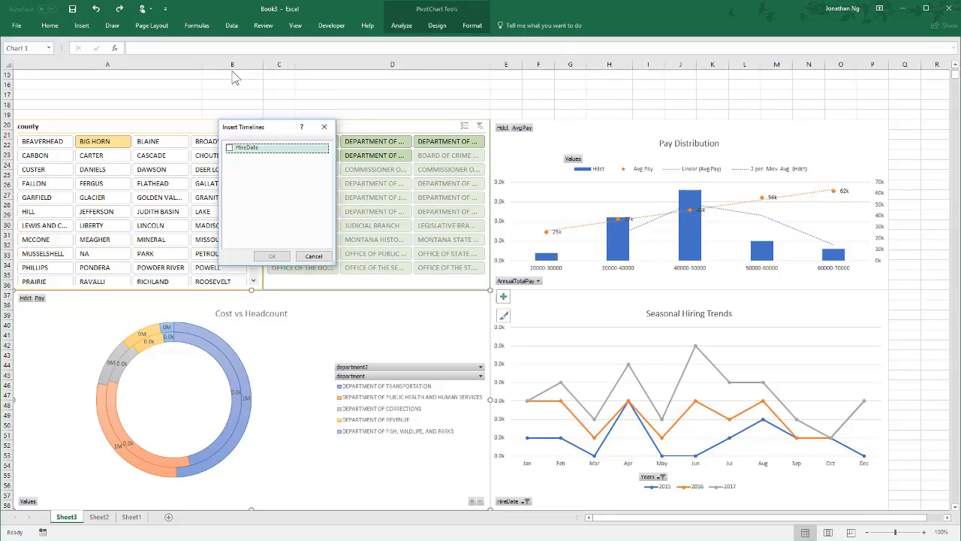
pyautogui.click(230, 148)
pyautogui.click(272, 256)
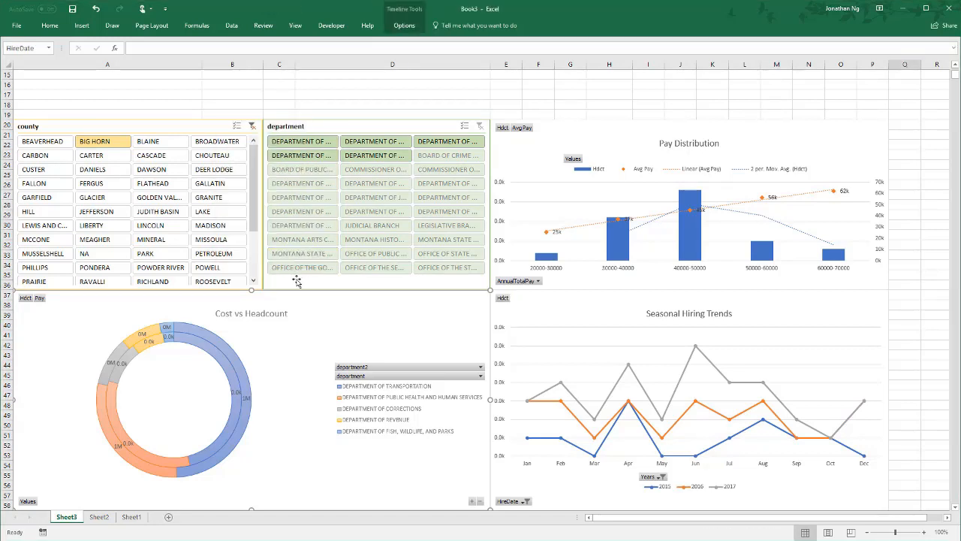
# Step: Move the HireDate timeline above the slicers and stretch it across columns A to P, spanning rows 13 to 19
pyautogui.moveTo(357, 245); pyautogui.dragTo(247, 203)
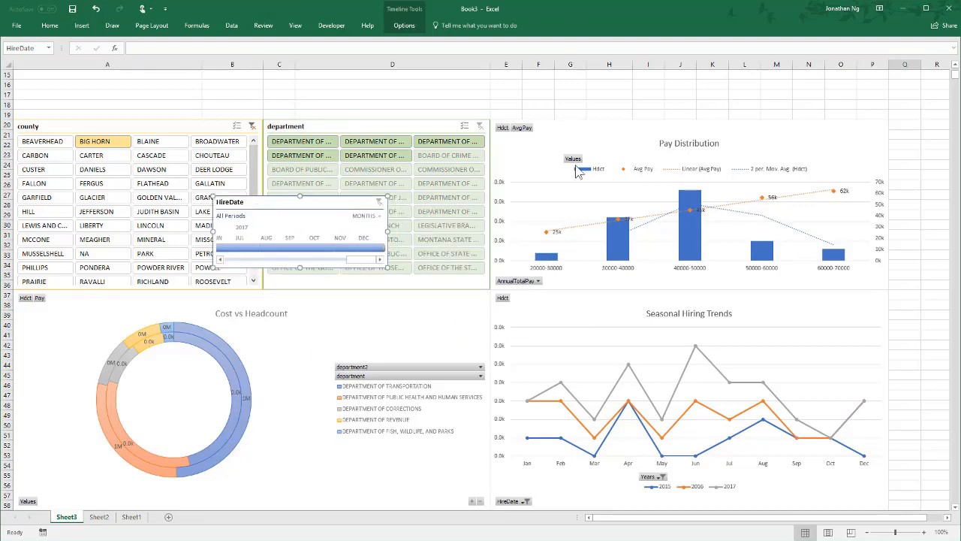
pyautogui.click(954, 66)
pyautogui.click(955, 66)
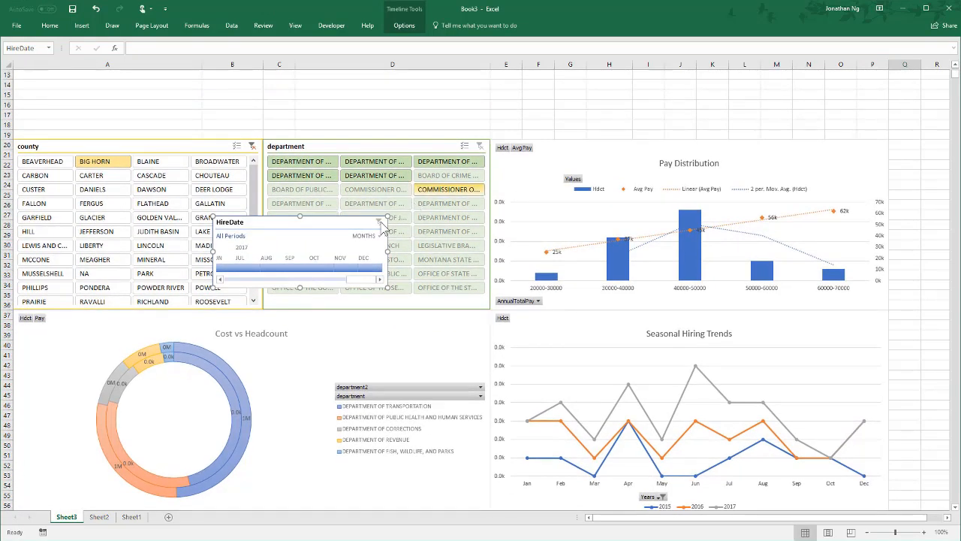
pyautogui.moveTo(333, 227); pyautogui.dragTo(122, 77)
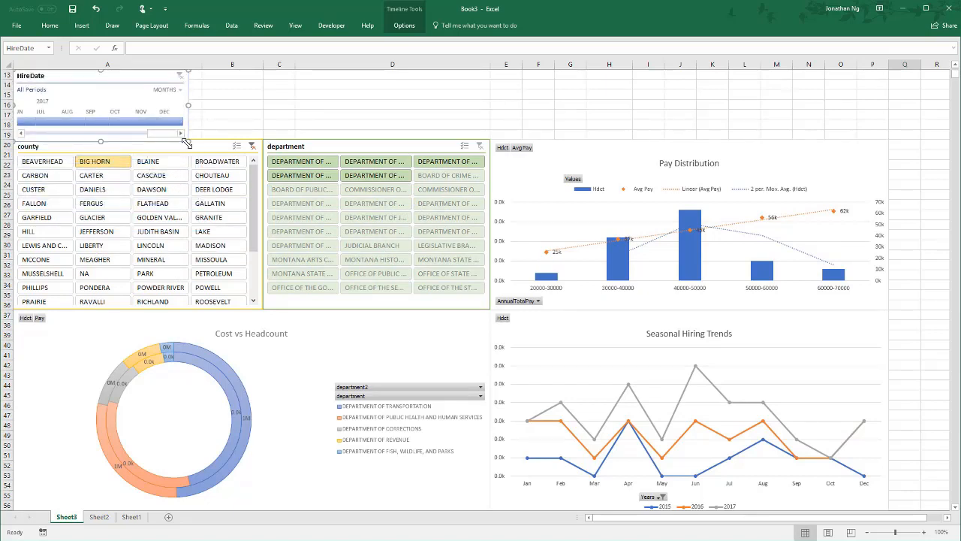
pyautogui.moveTo(201, 140); pyautogui.dragTo(879, 142)
# Step: Try the HireDate timeline at the years and quarters time levels and return it to months
pyautogui.click(879, 90)
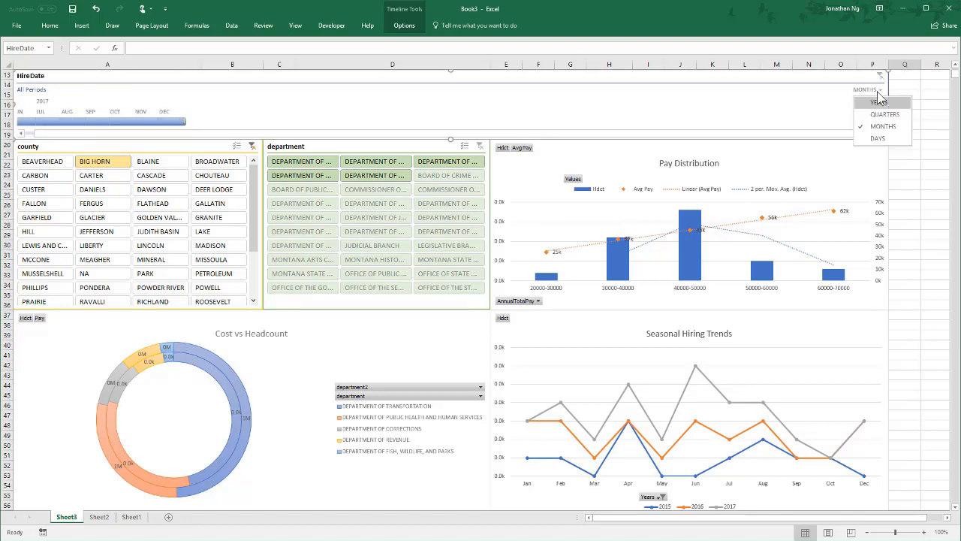
pyautogui.click(878, 102)
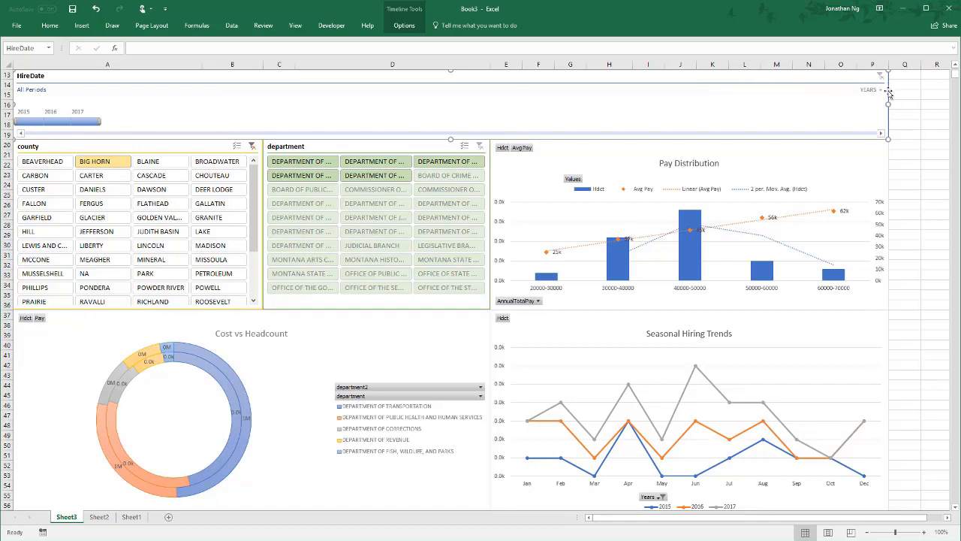
pyautogui.click(880, 90)
pyautogui.click(877, 113)
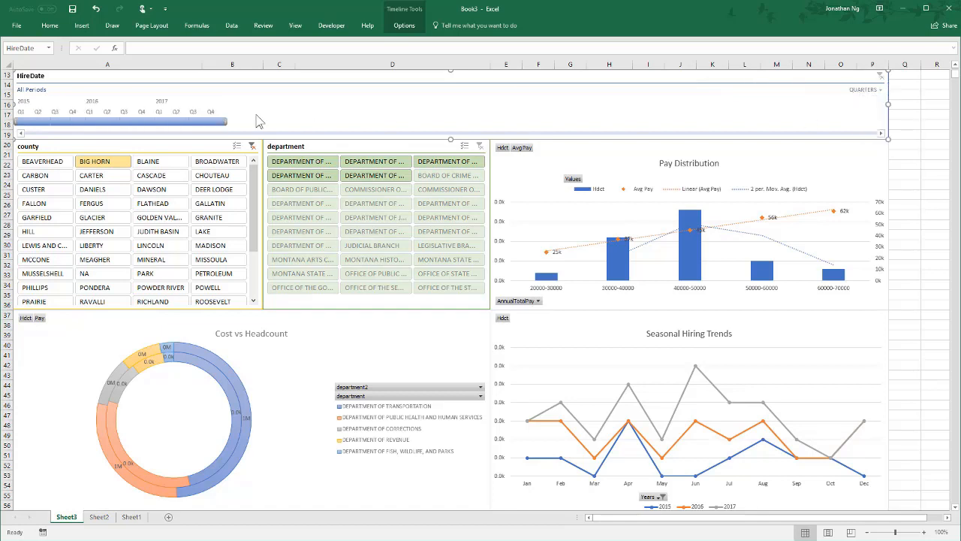
pyautogui.click(870, 91)
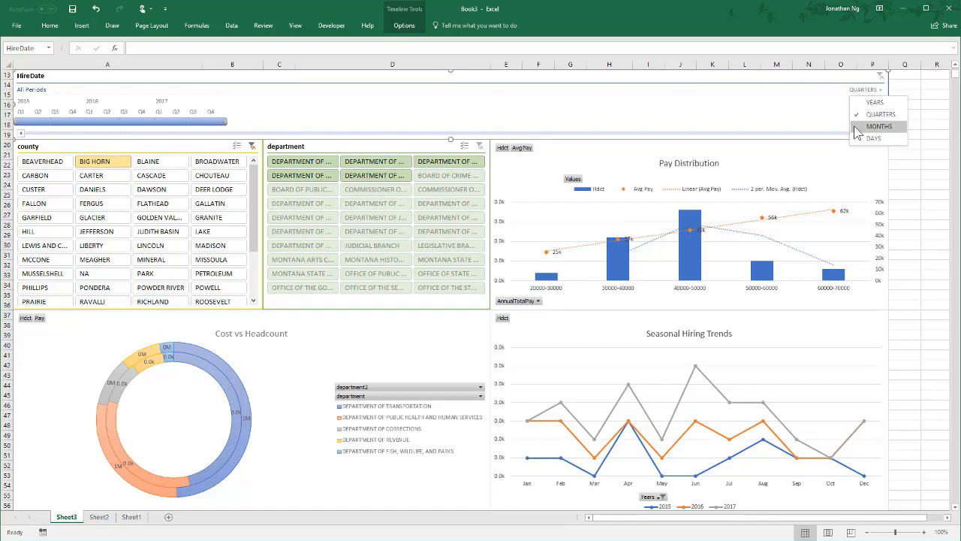
pyautogui.click(856, 126)
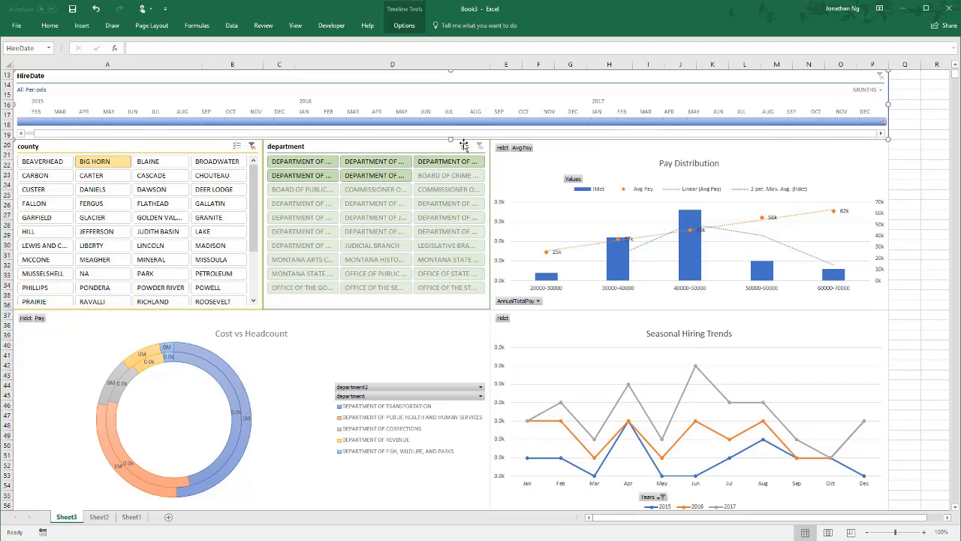
# Step: Connect the HireDate timeline to PivotTable5, PivotTable7 and PivotTable8 in addition to PivotTable6
pyautogui.moveTo(153, 135); pyautogui.dragTo(63, 134)
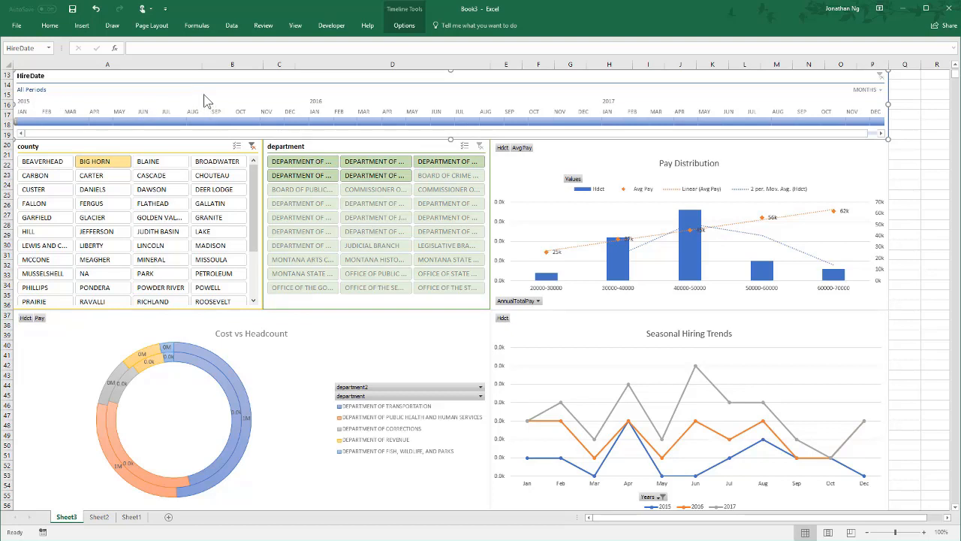
pyautogui.click(404, 25)
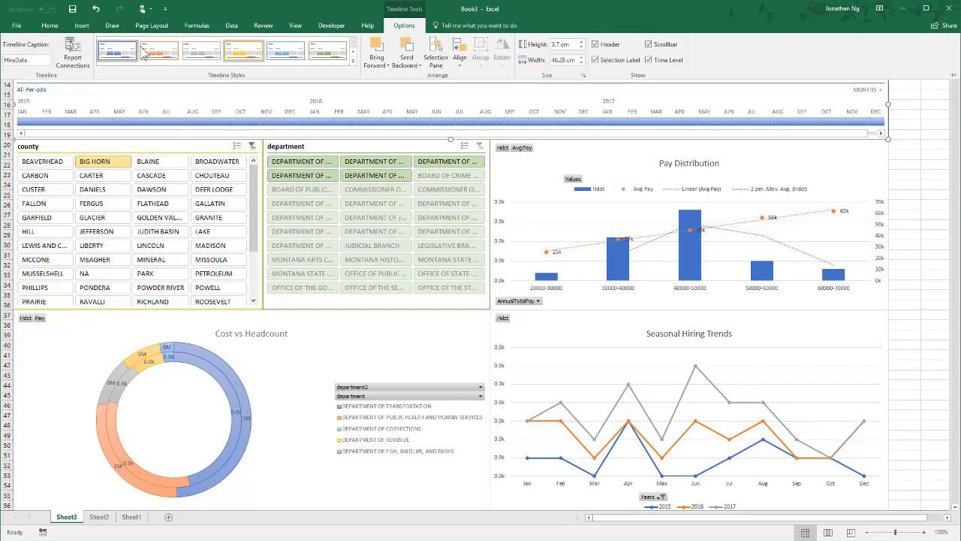
pyautogui.click(75, 55)
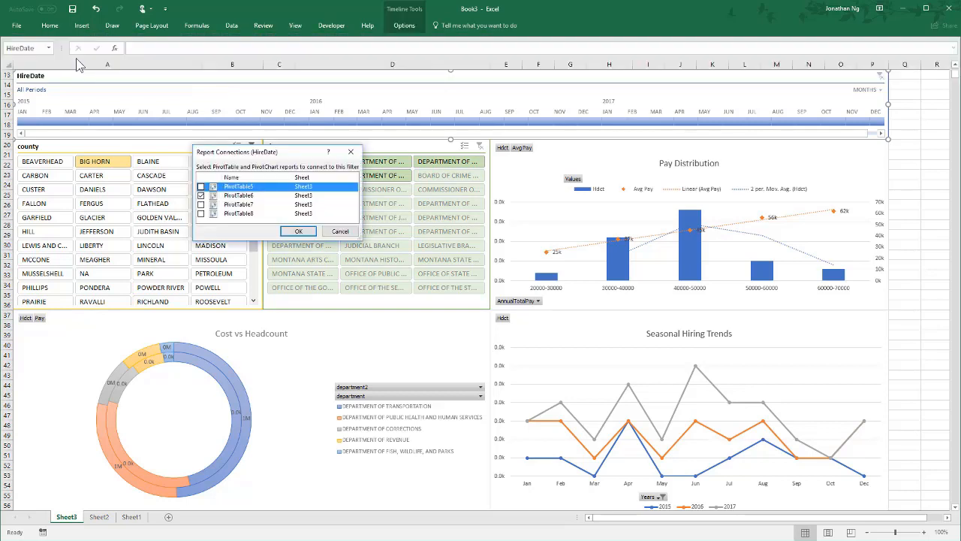
pyautogui.click(201, 187)
pyautogui.click(201, 204)
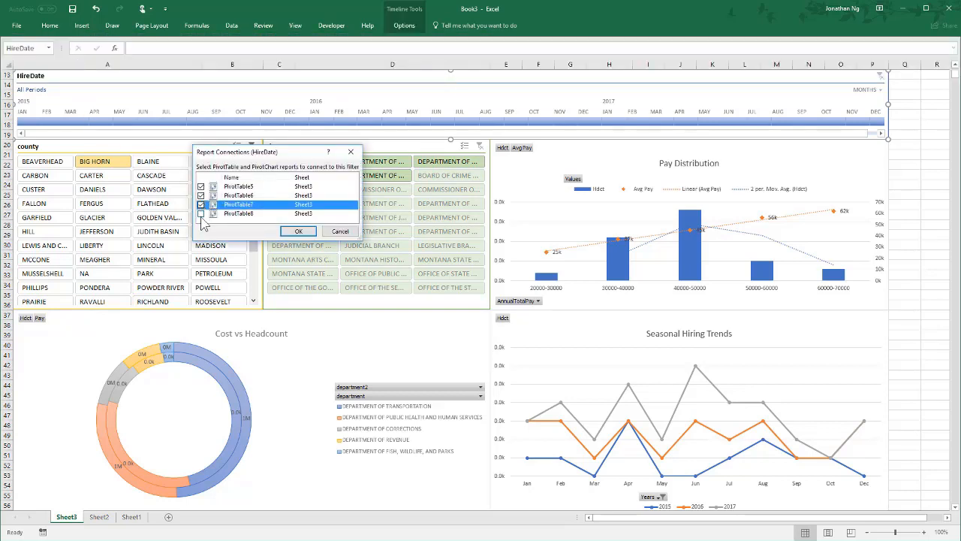
pyautogui.click(200, 213)
pyautogui.click(296, 232)
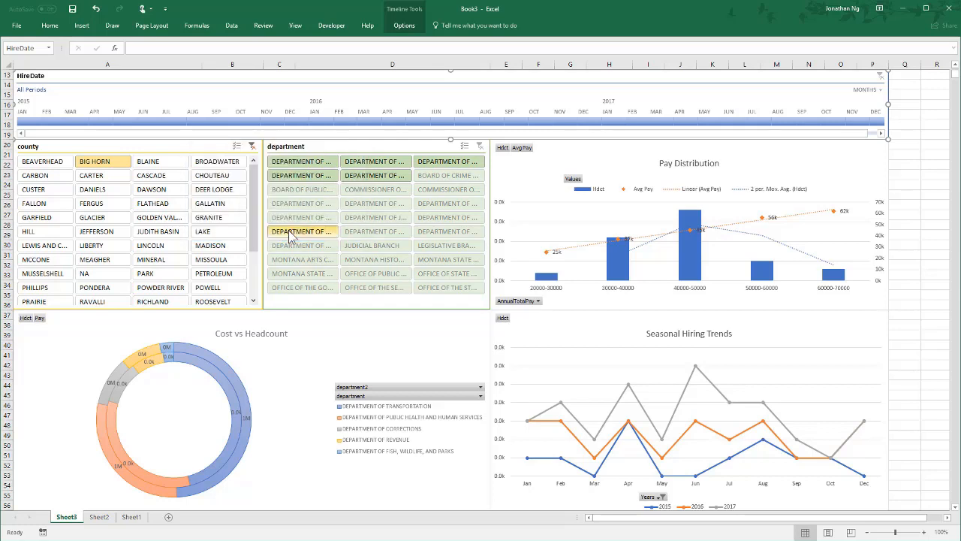
# Step: Filter the dashboard with the HireDate timeline to the period Apr 2015 to Jan 2017
pyautogui.click(103, 122)
pyautogui.moveTo(113, 121); pyautogui.dragTo(608, 132)
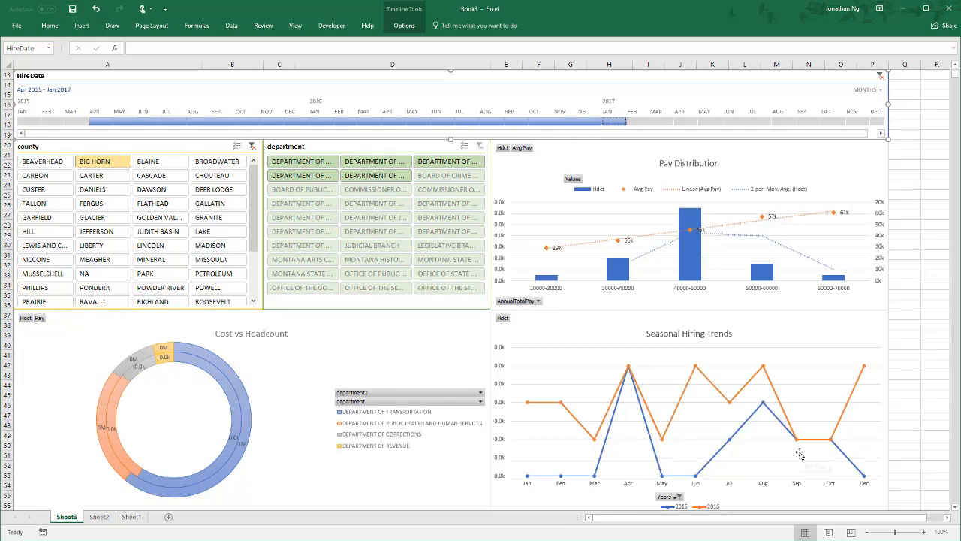